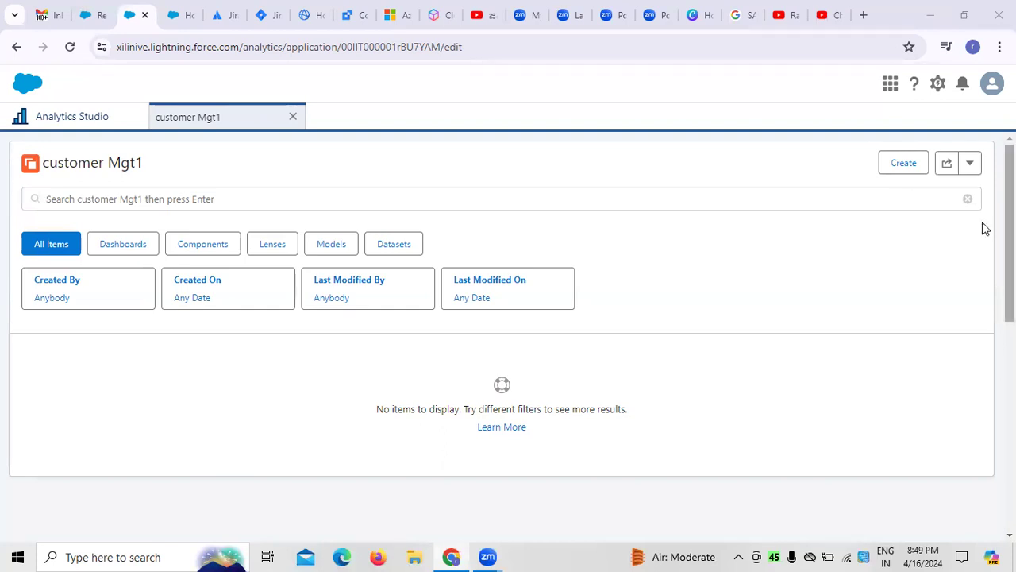
Open the Create menu in the customer Mgt1 app.
click(892, 168)
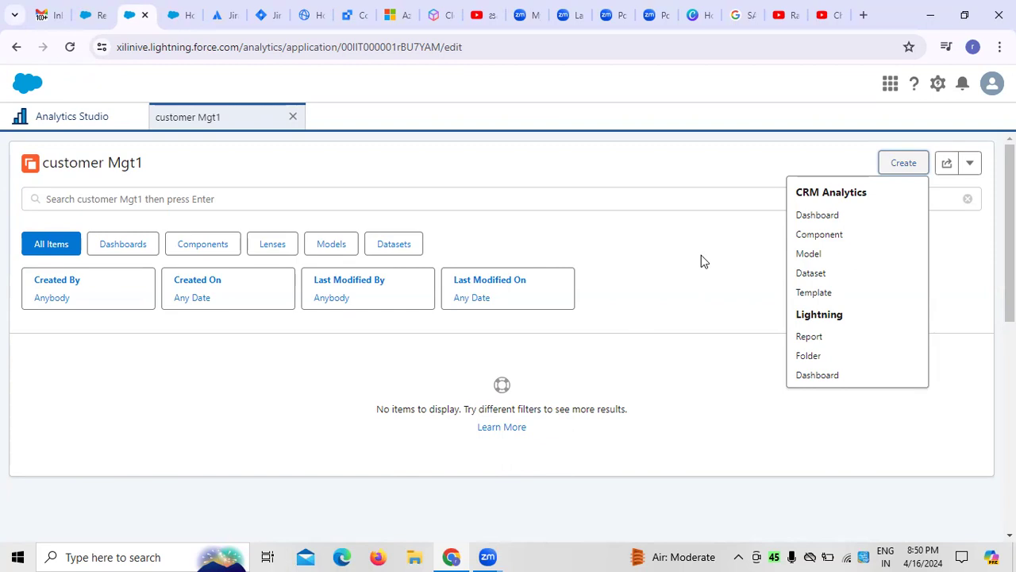
Create a new CRM Analytics dashboard starting from a blank dashboard.
click(831, 218)
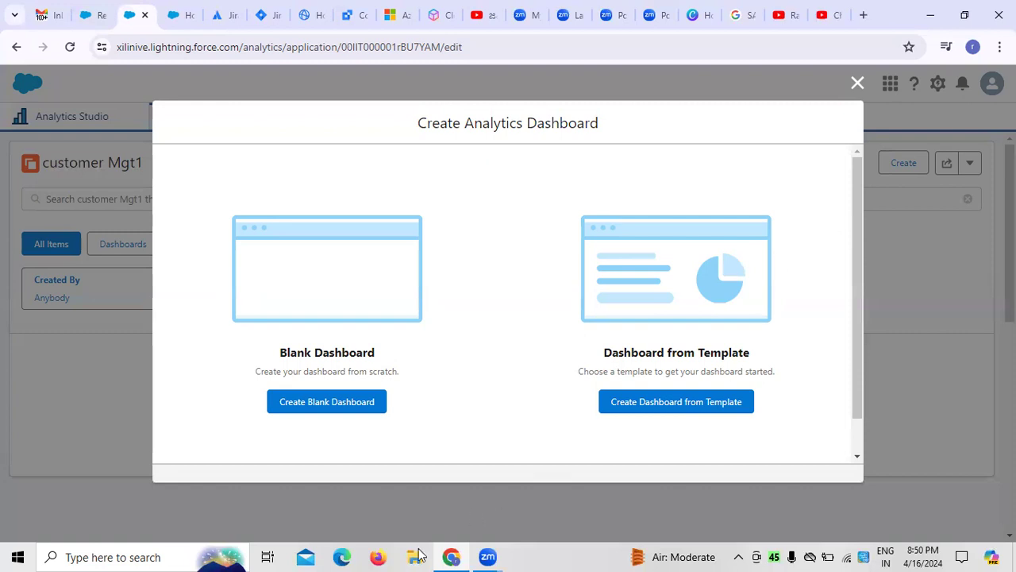
click(302, 409)
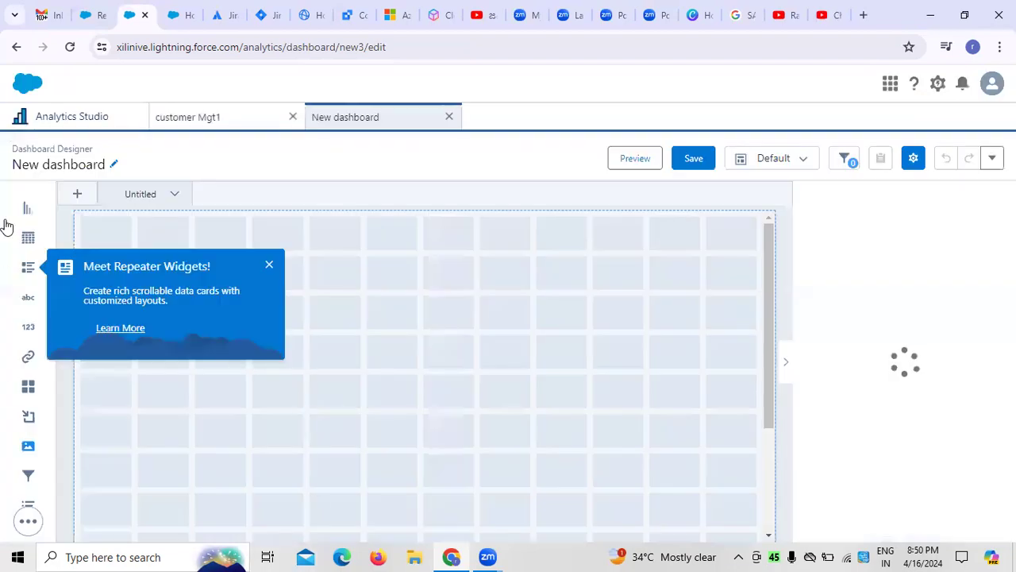
Dismiss the Repeater Widgets popup and retitle 'New dashboard' as 'Inventory Management'.
click(269, 266)
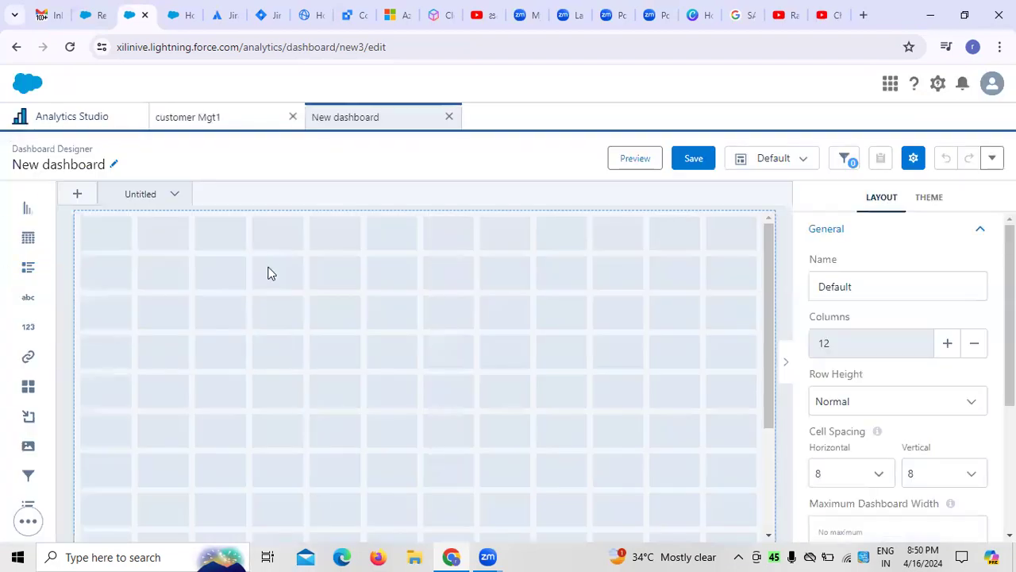
click(114, 164)
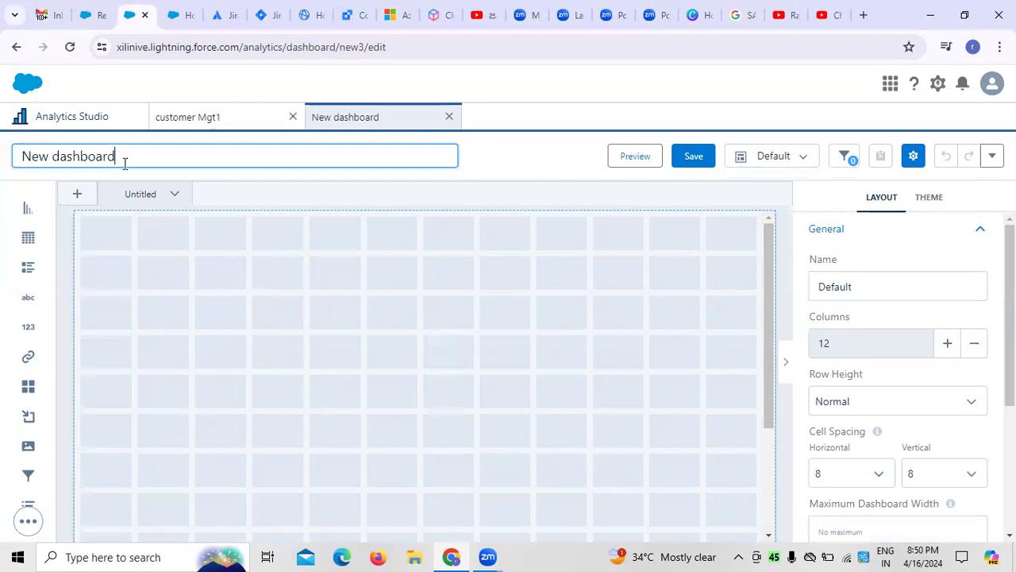
key(BackSpace)
key(BackSpace)
key(BackSpace)
key(BackSpace)
key(BackSpace)
key(BackSpace)
key(BackSpace)
key(BackSpace)
key(BackSpace)
key(BackSpace)
key(BackSpace)
key(BackSpace)
key(BackSpace)
text(Invesnto)
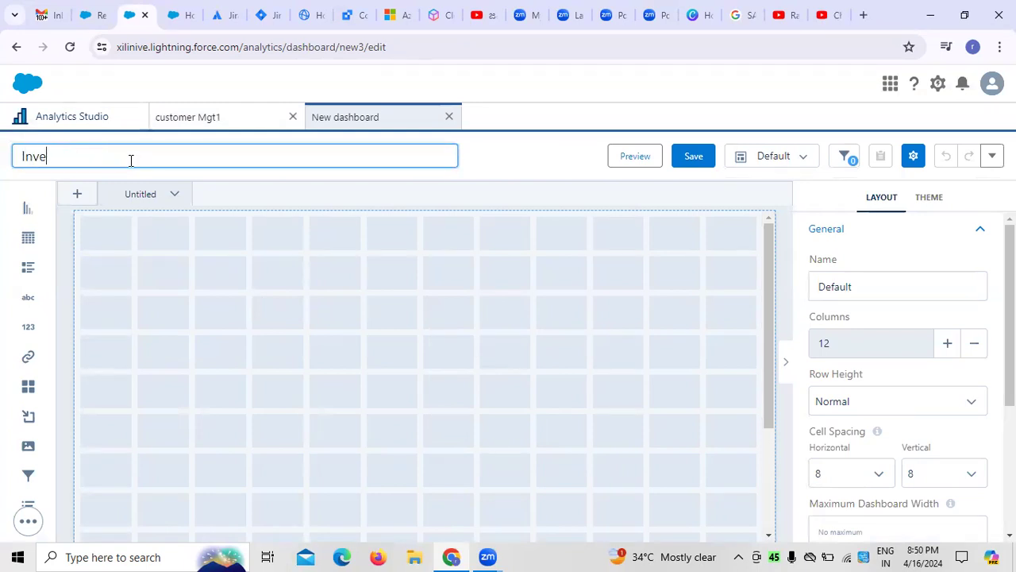
key(BackSpace)
key(BackSpace)
key(BackSpace)
key(BackSpace)
text(ntory Managem)
key(BackSpace)
key(BackSpace)
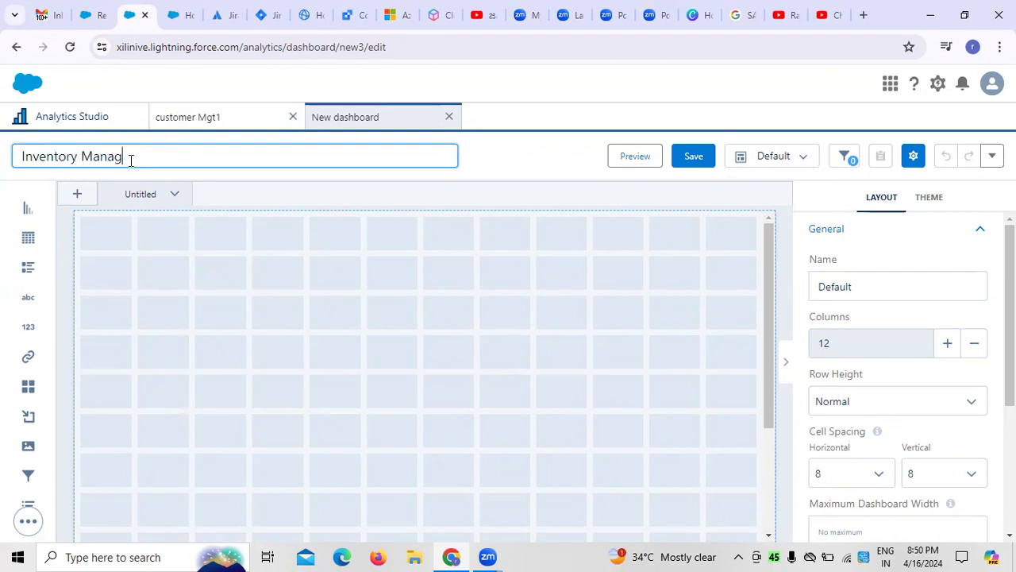
text(ement)
click(517, 151)
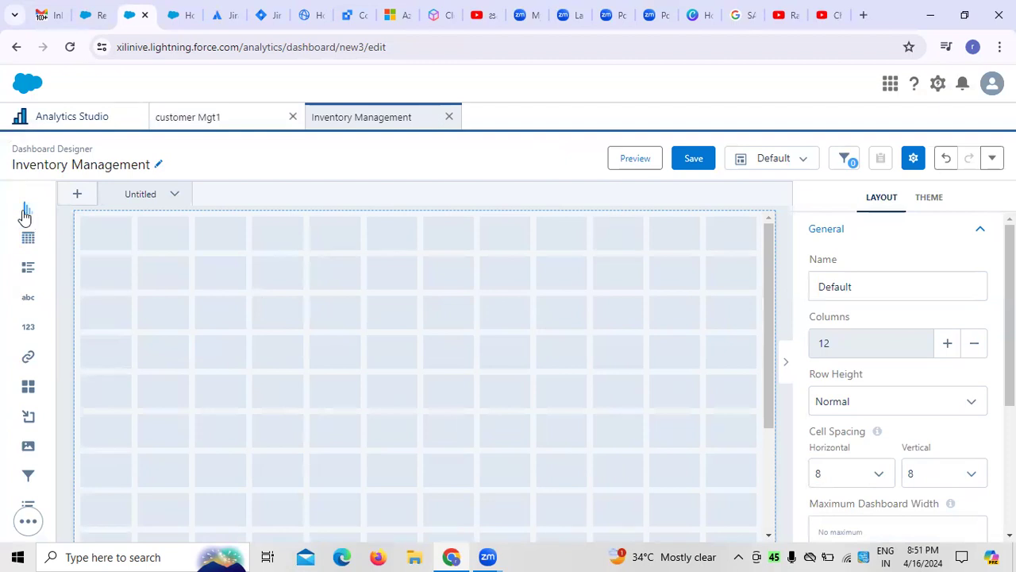
Reduce the dashboard grid to 8 columns in the Layout panel.
click(869, 289)
click(973, 351)
click(974, 352)
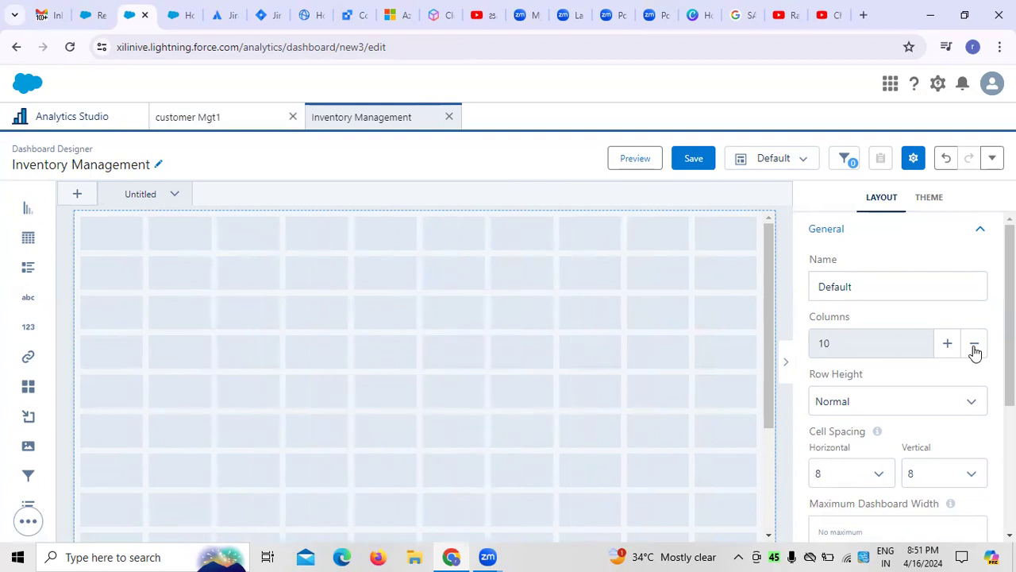
click(974, 352)
click(974, 352)
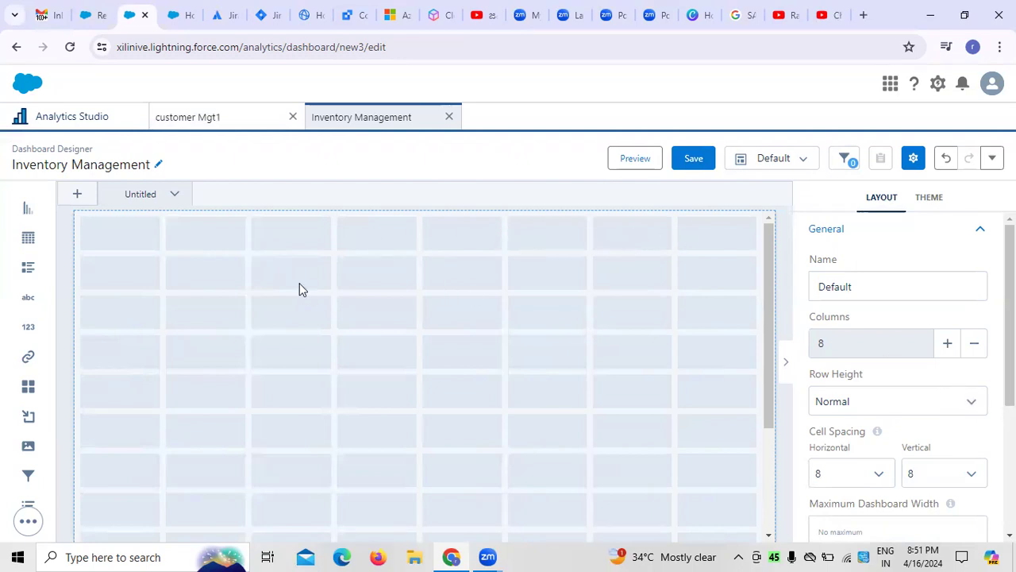
Keep Normal row height and set the grid background colour to pink.
click(971, 406)
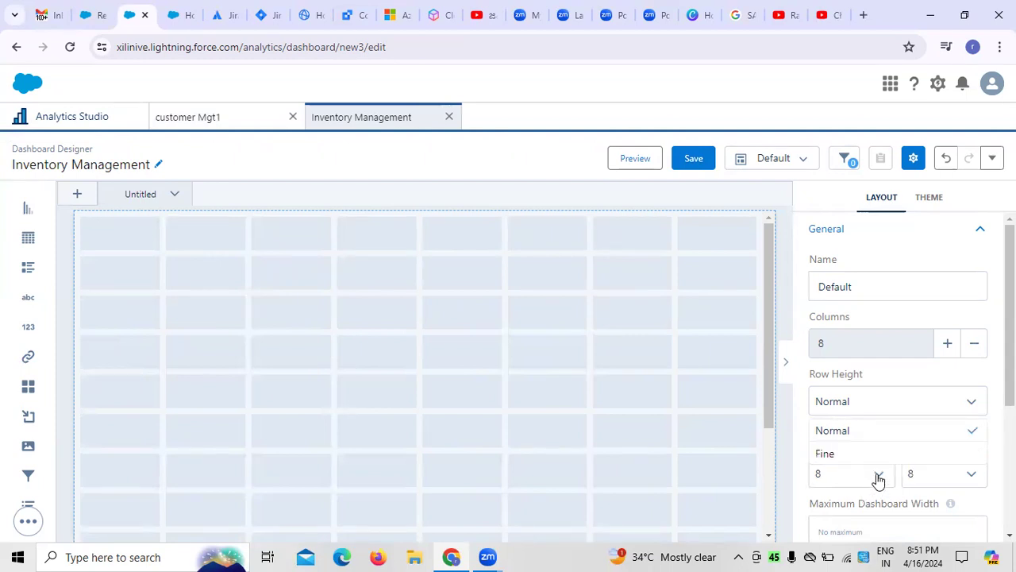
drag(768, 401, 767, 363)
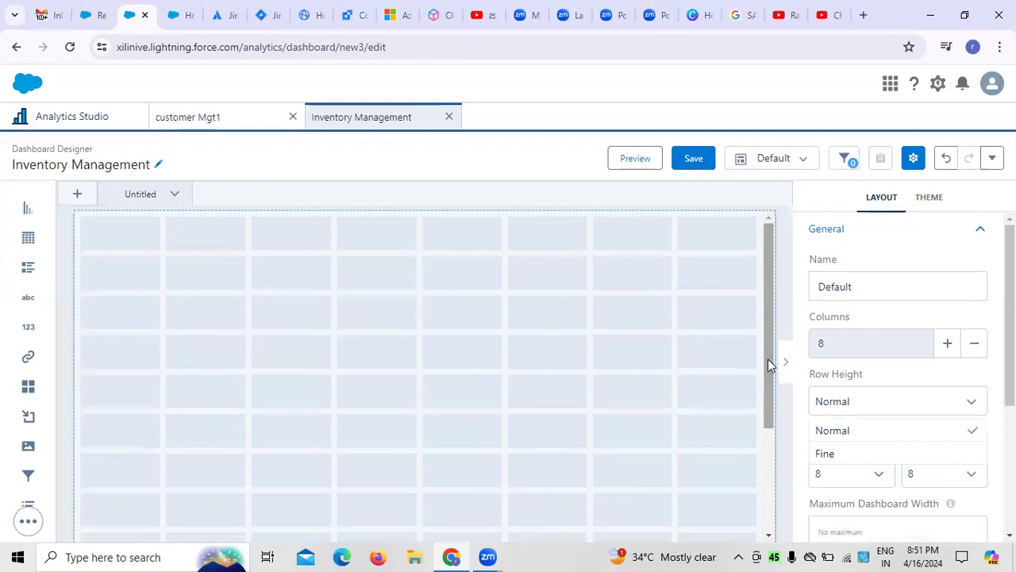
click(830, 207)
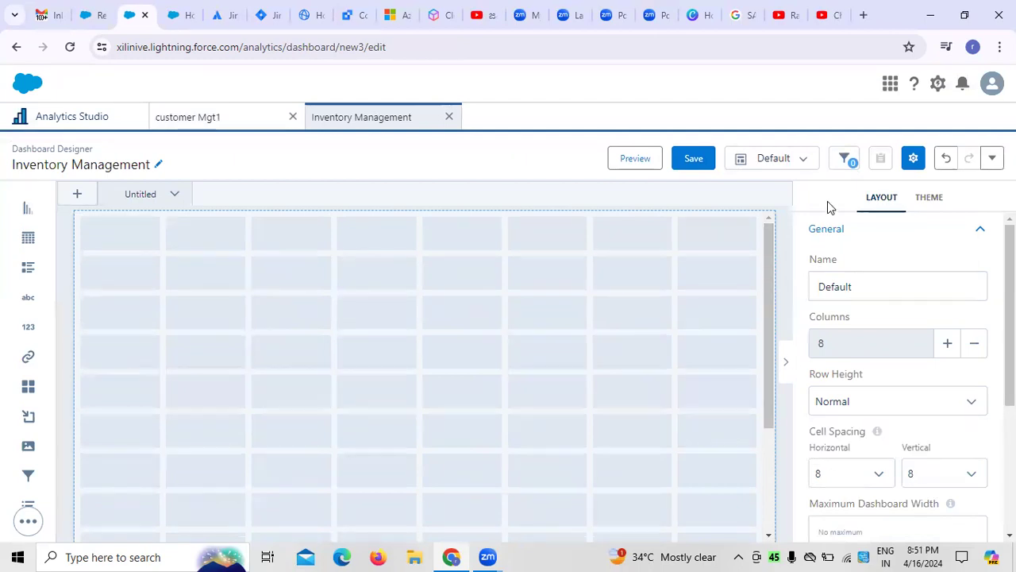
scroll(968, 437, down, 2)
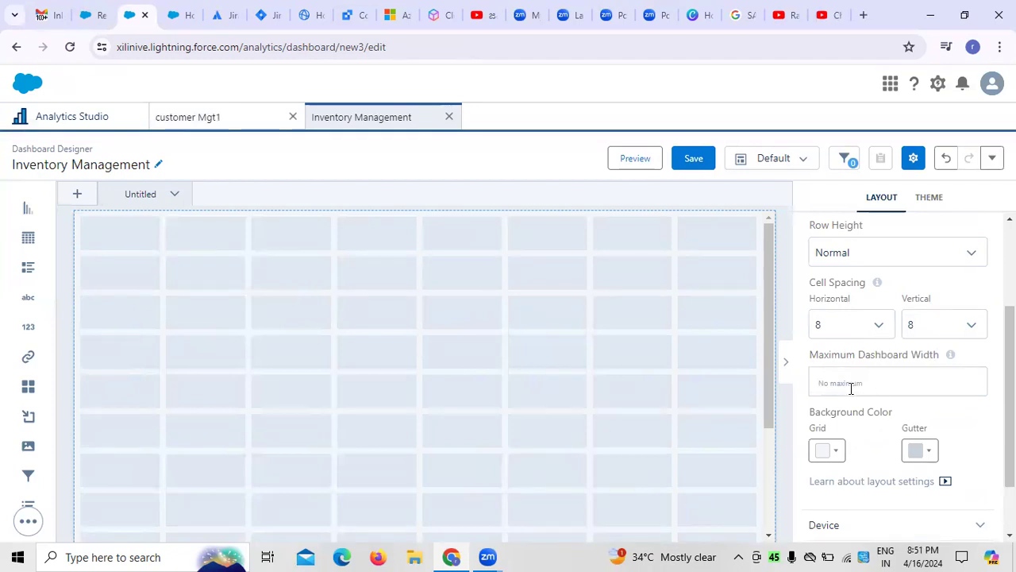
click(825, 450)
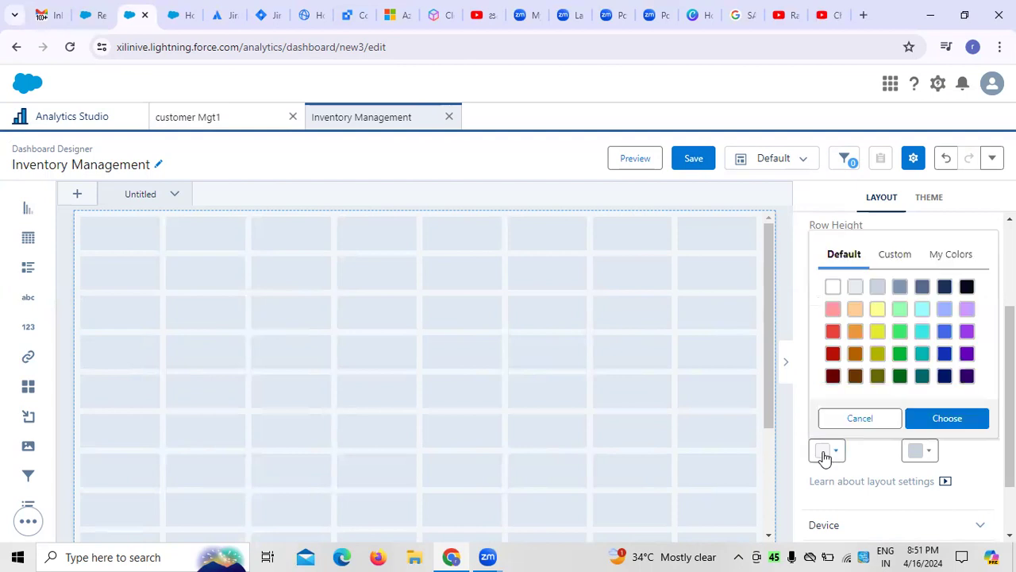
click(833, 310)
click(945, 418)
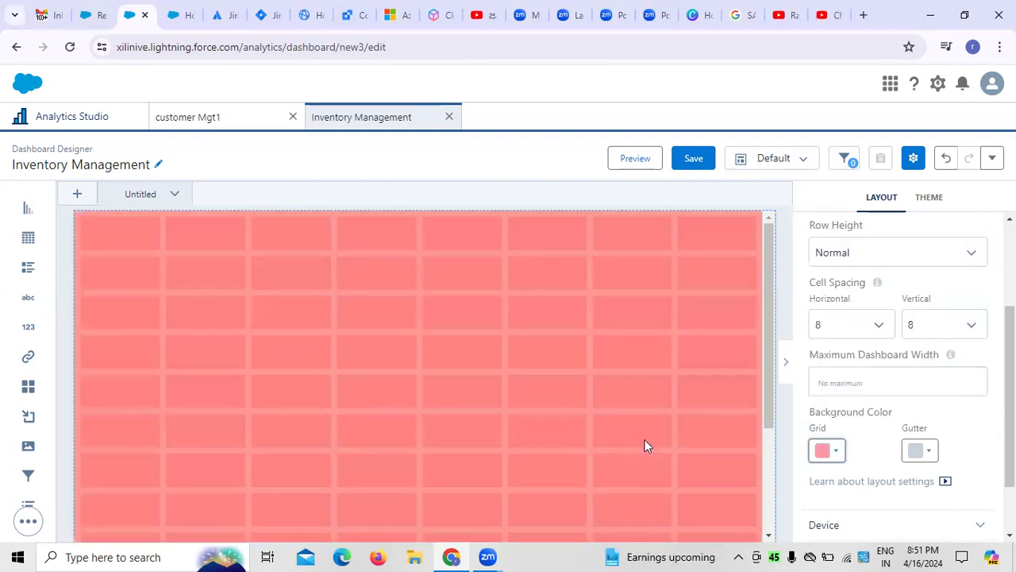
Review the device settings, leaving the orientation set to All.
scroll(967, 465, down, 2)
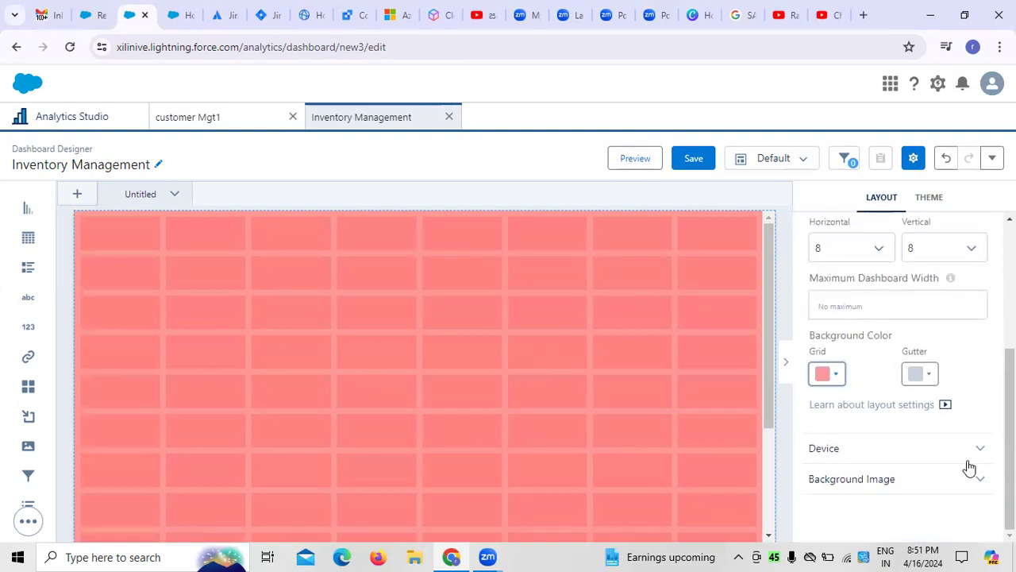
click(977, 458)
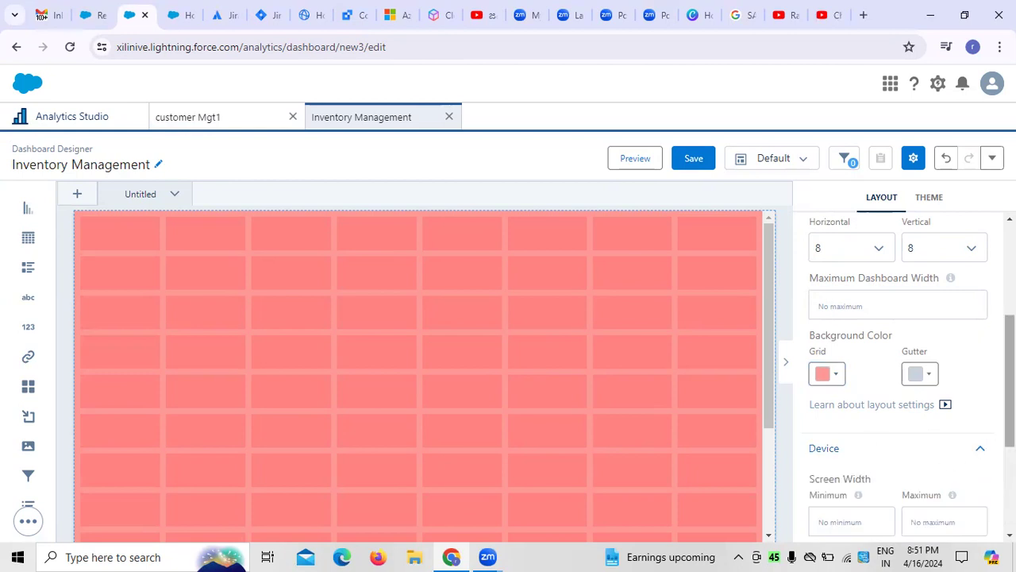
scroll(897, 373, down, 3)
click(964, 379)
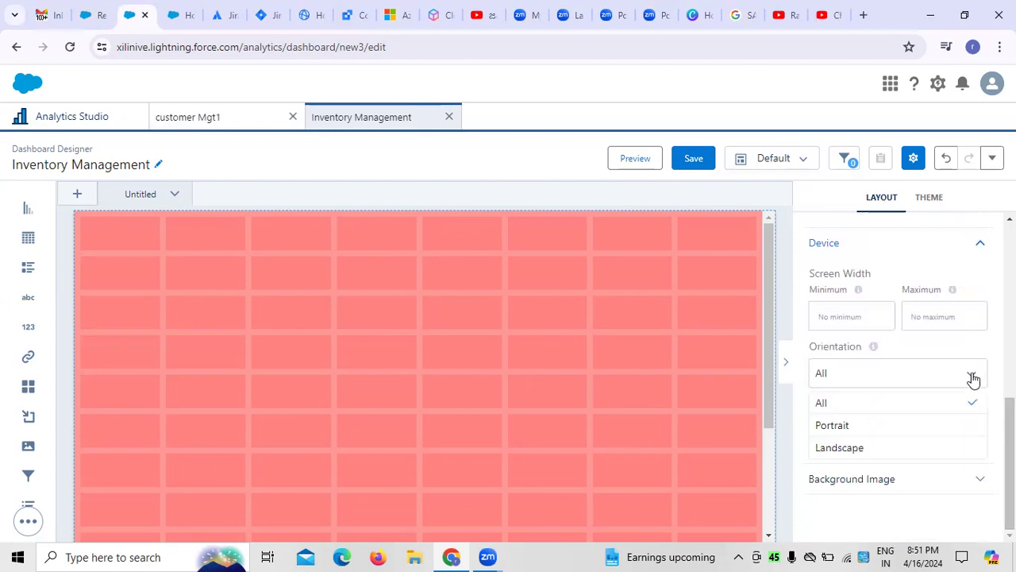
click(837, 405)
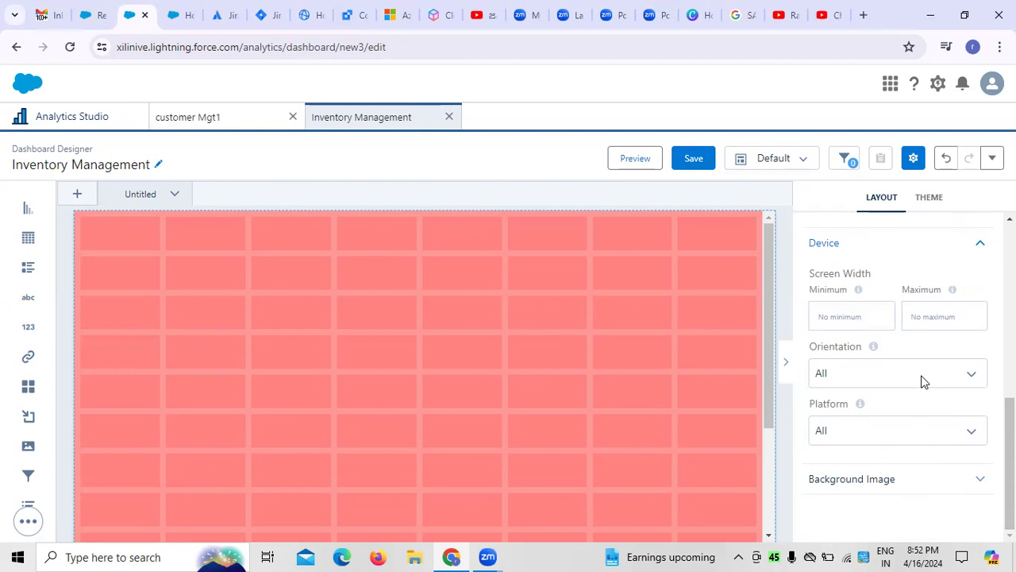
scroll(920, 252, up, 3)
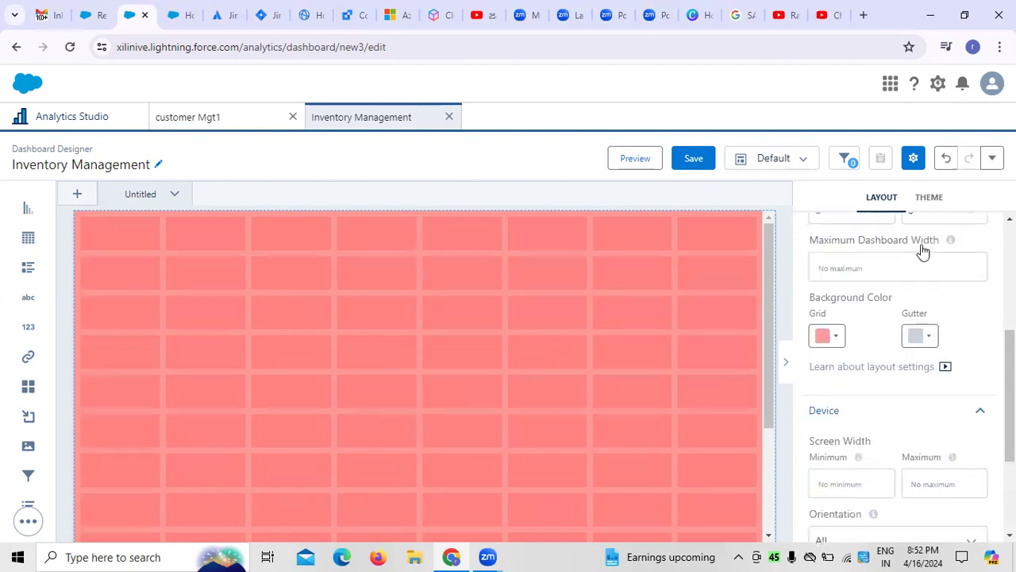
Browse the THEME widget style options, then check the Untitled page options without choosing one.
click(928, 197)
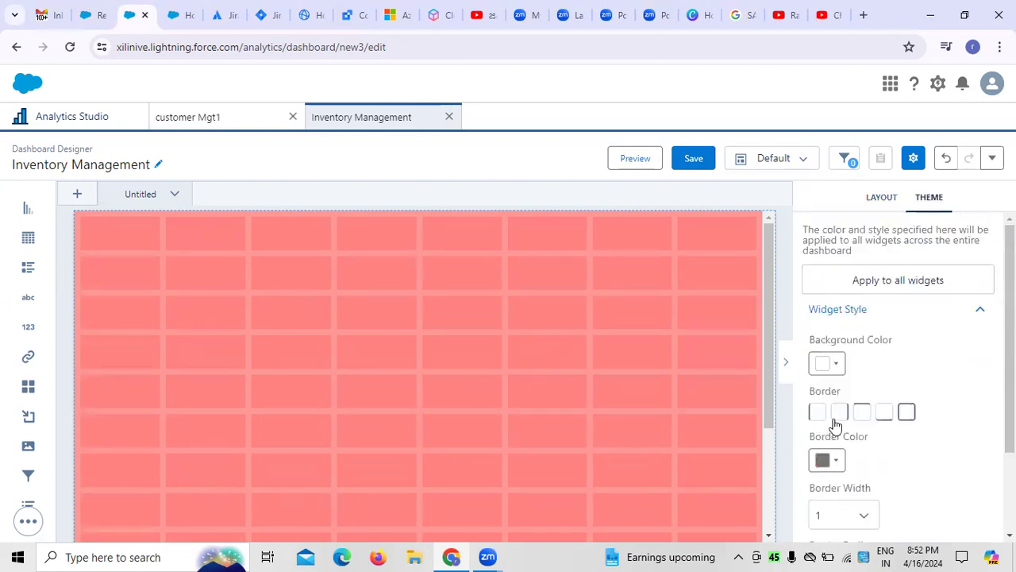
scroll(912, 459, down, 2)
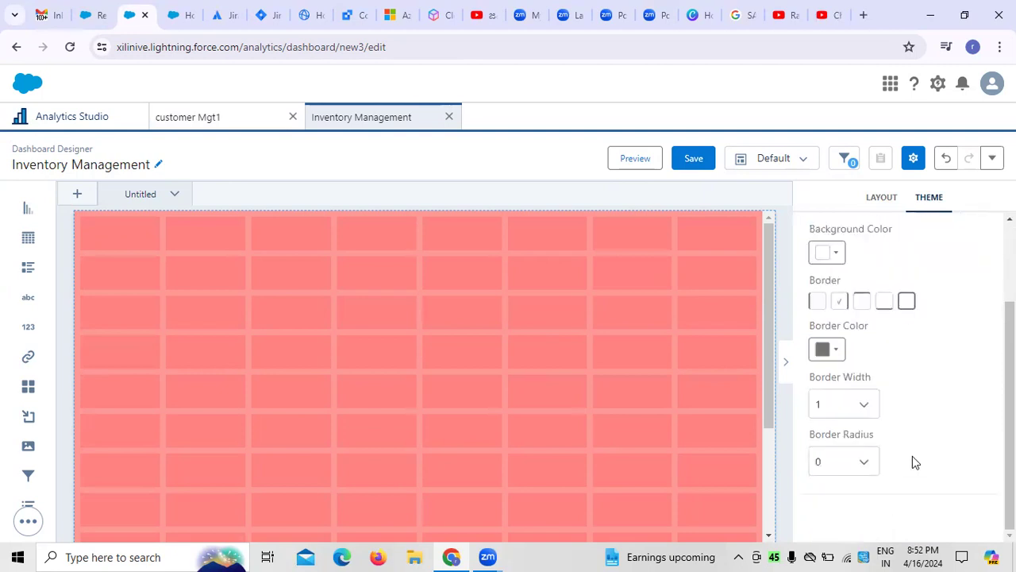
scroll(912, 461, up, 2)
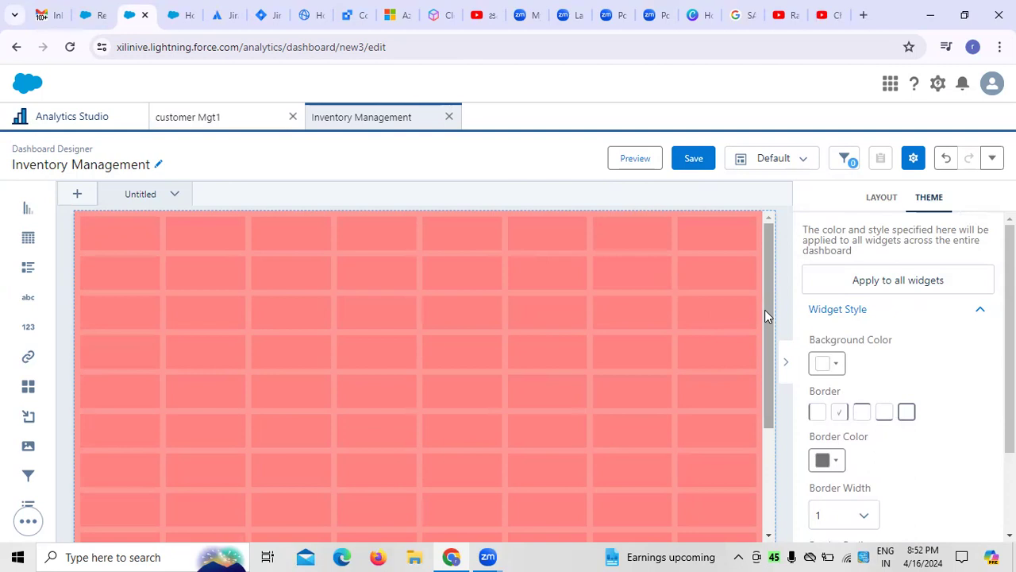
drag(764, 310, 733, 246)
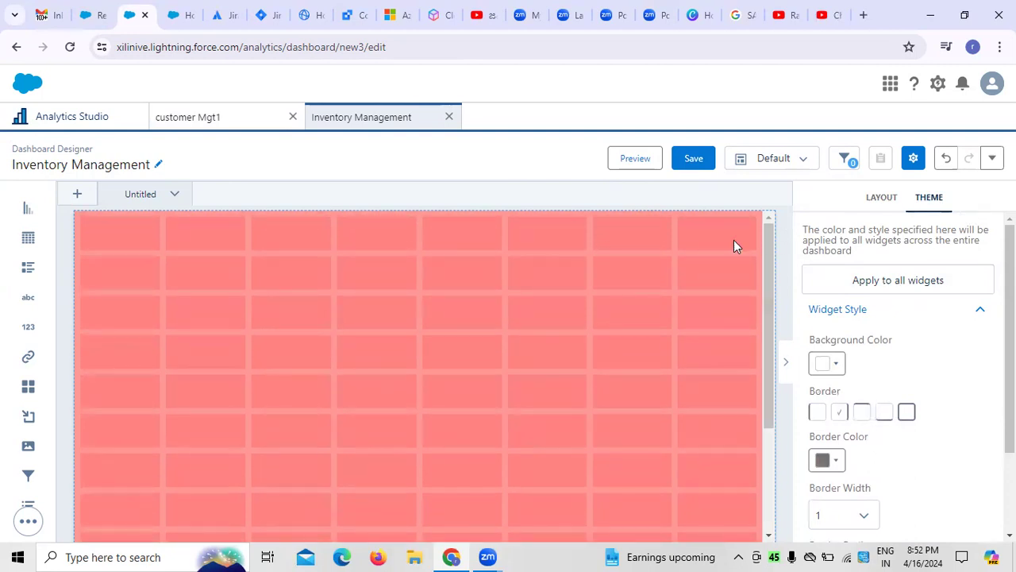
click(172, 195)
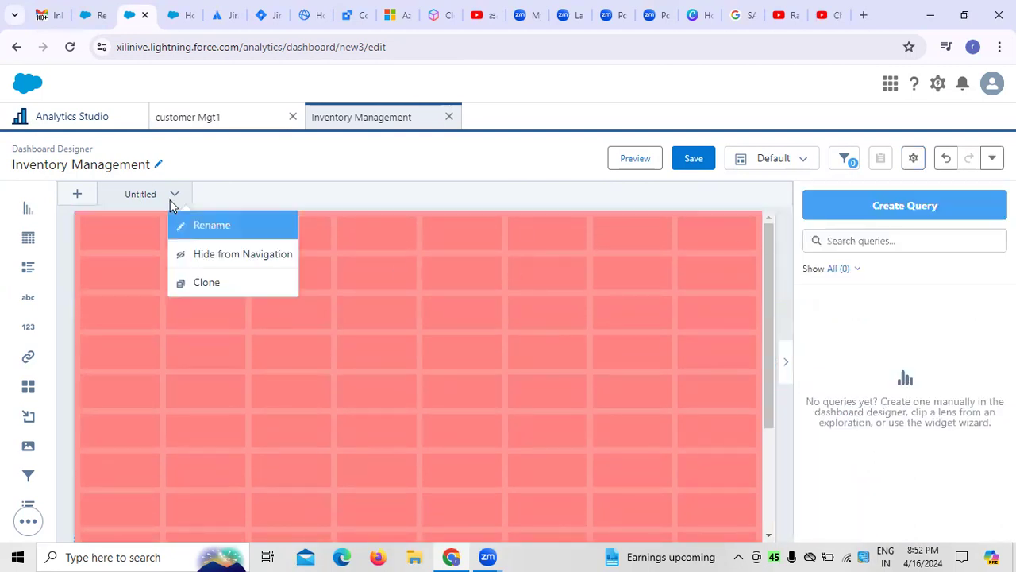
click(287, 145)
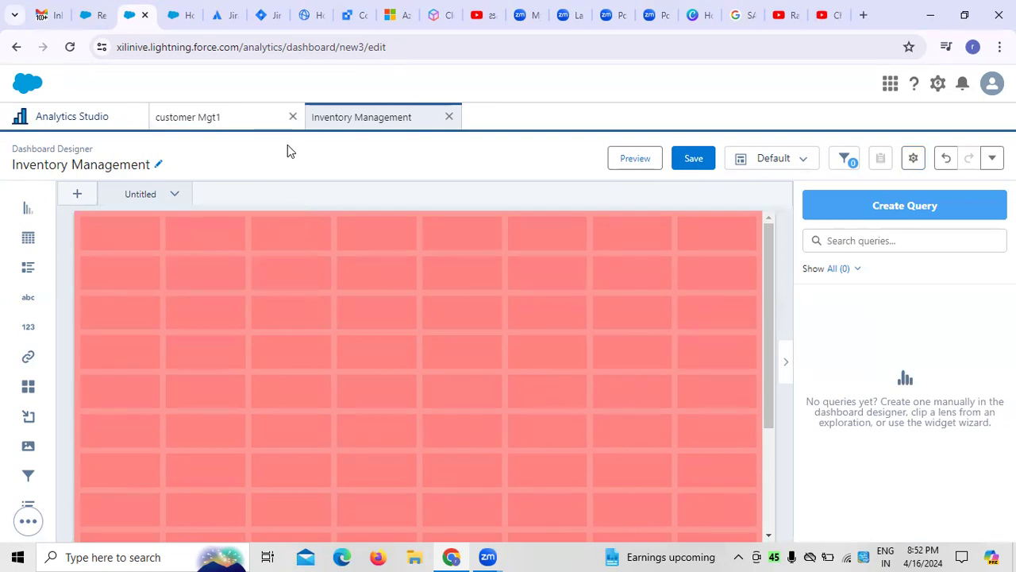
Start a new query and browse Salesforce objects and datasets, closing the picker unselected.
click(925, 213)
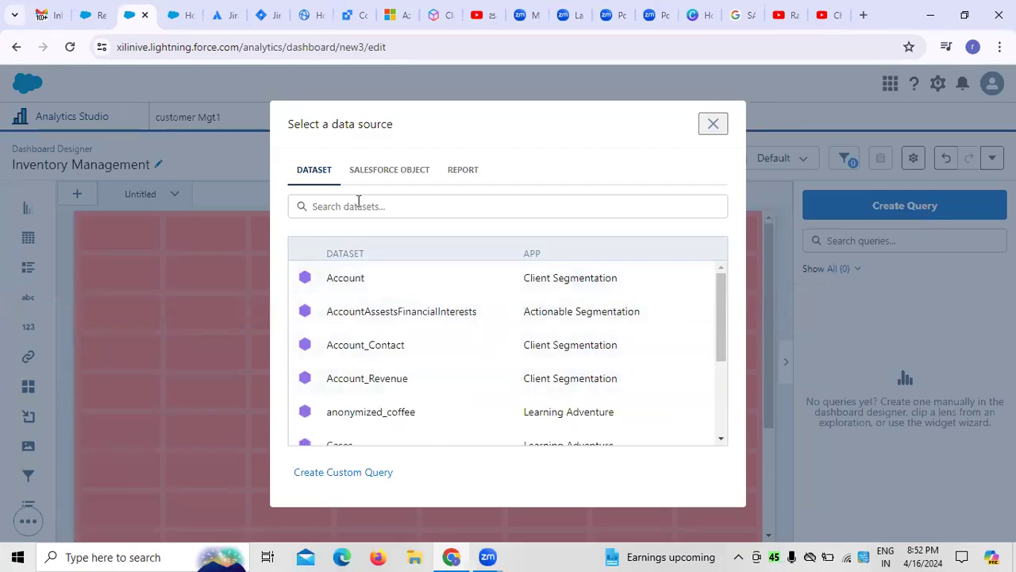
click(370, 175)
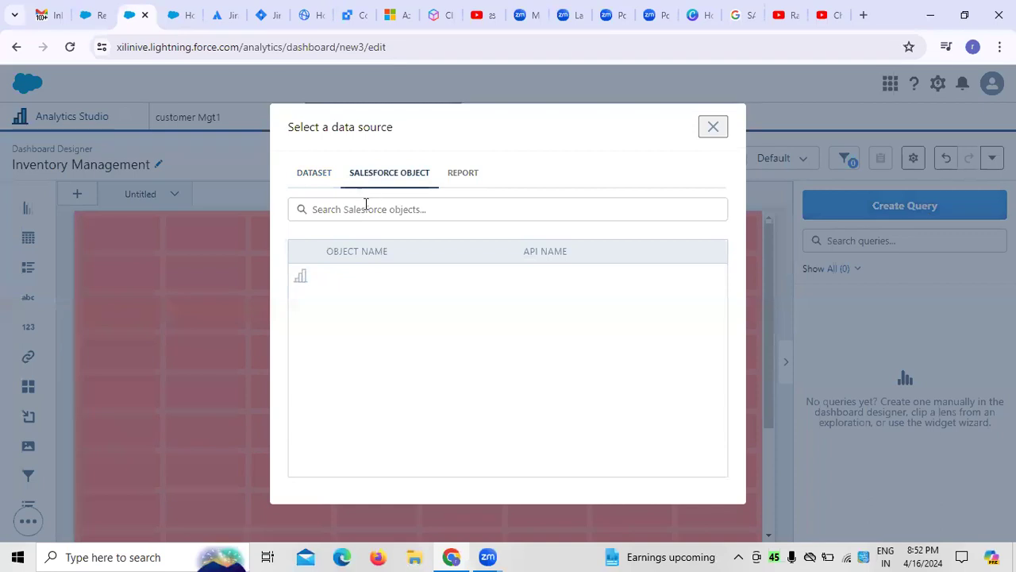
click(303, 176)
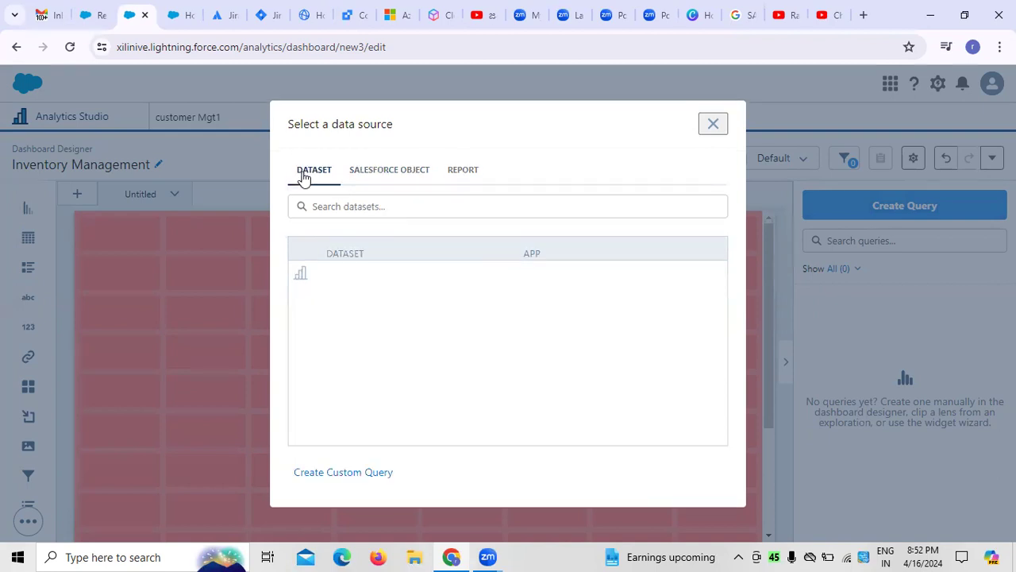
scroll(556, 302, down, 1)
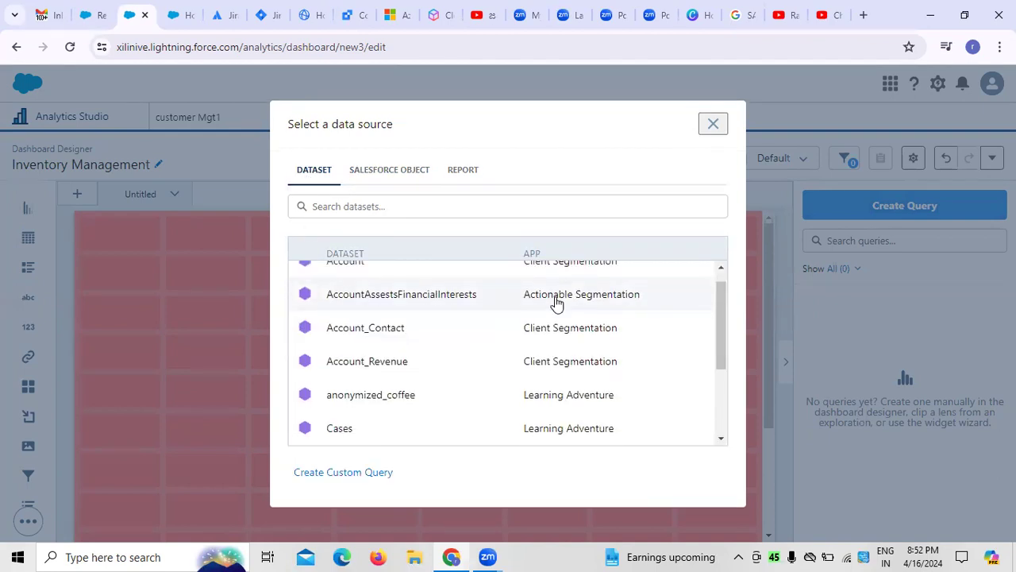
scroll(553, 302, down, 3)
scroll(554, 301, up, 4)
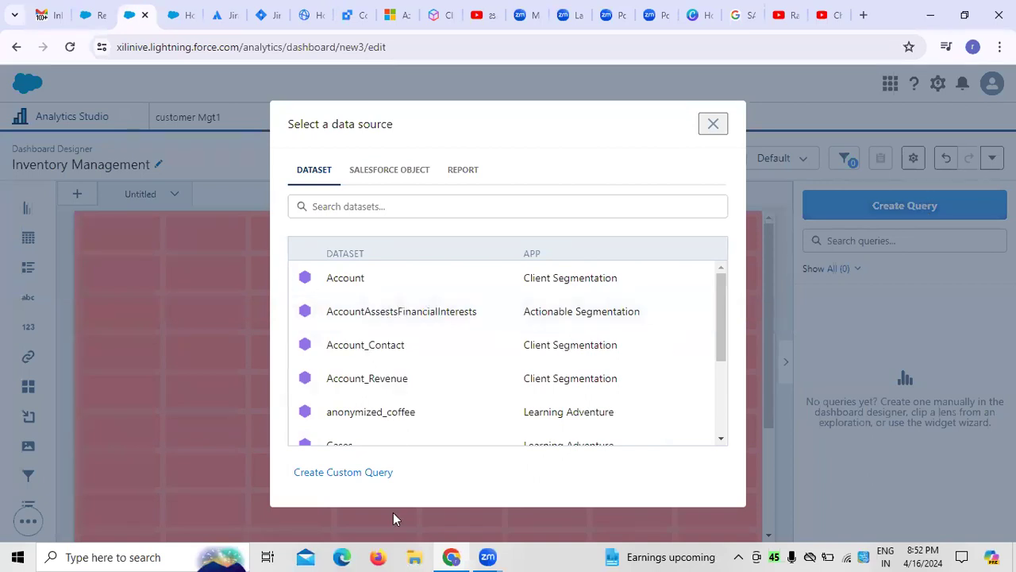
click(359, 282)
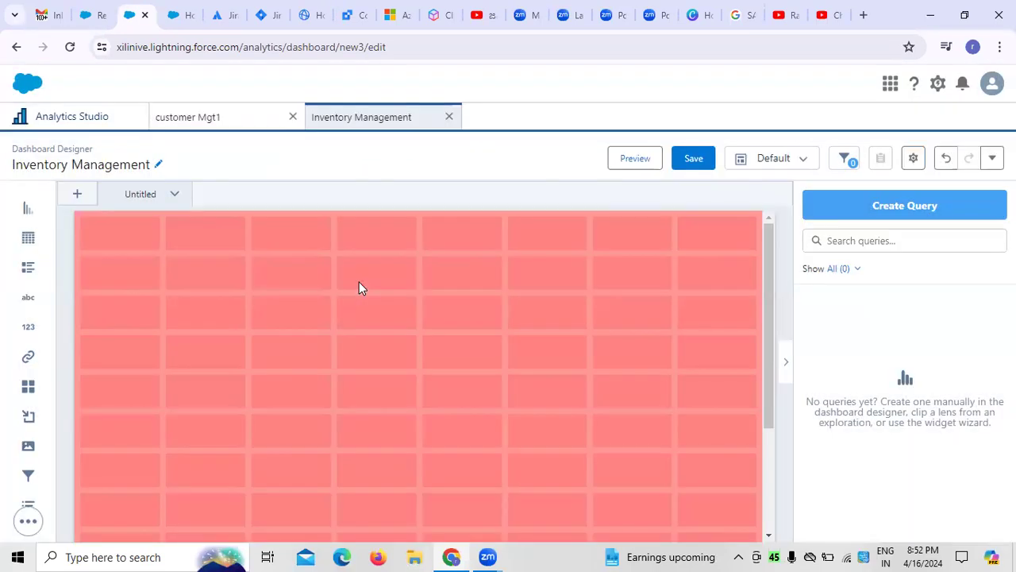
Leave the Show All queries filter unchanged and add a Table widget to the canvas.
click(858, 270)
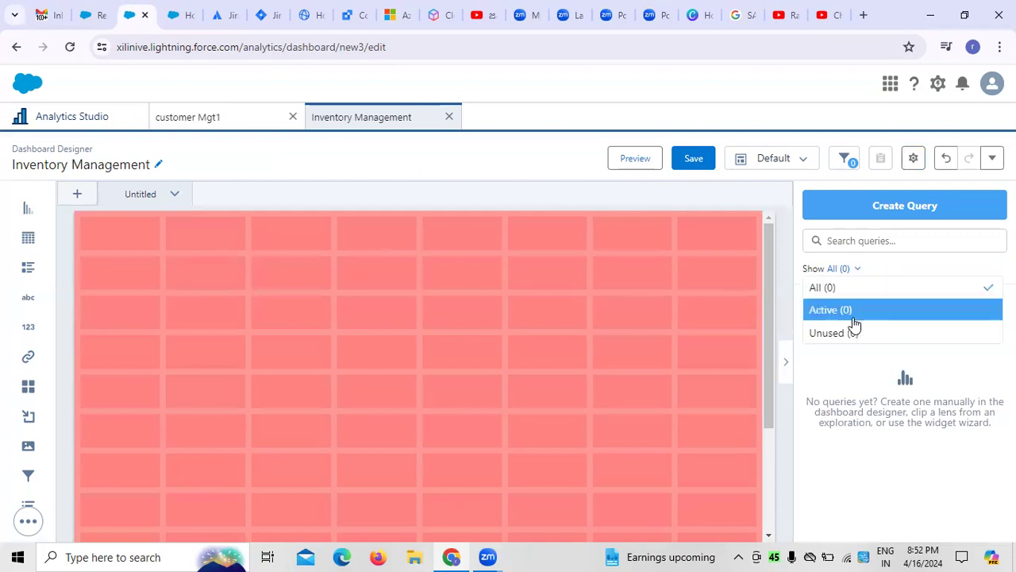
click(838, 379)
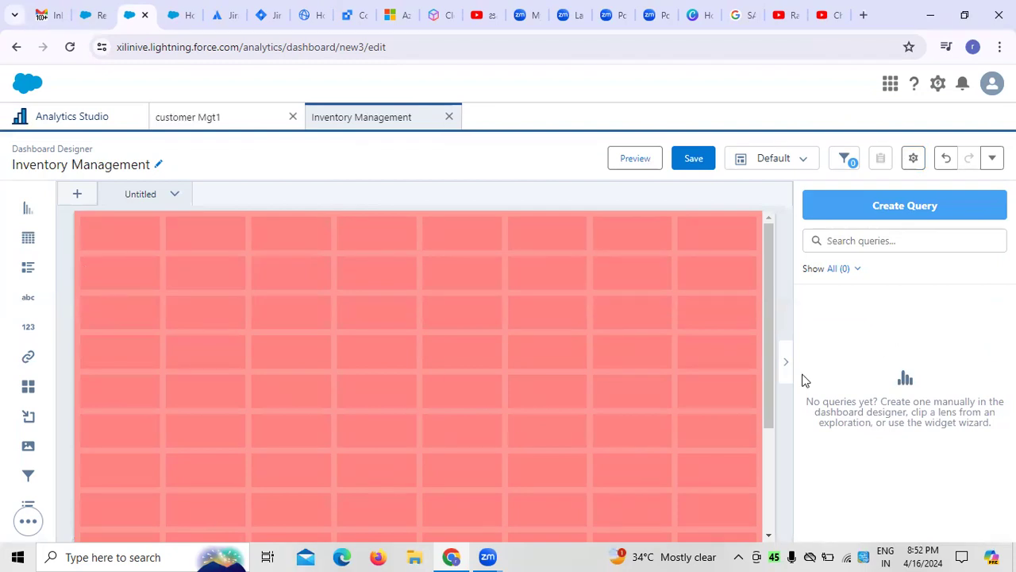
click(30, 213)
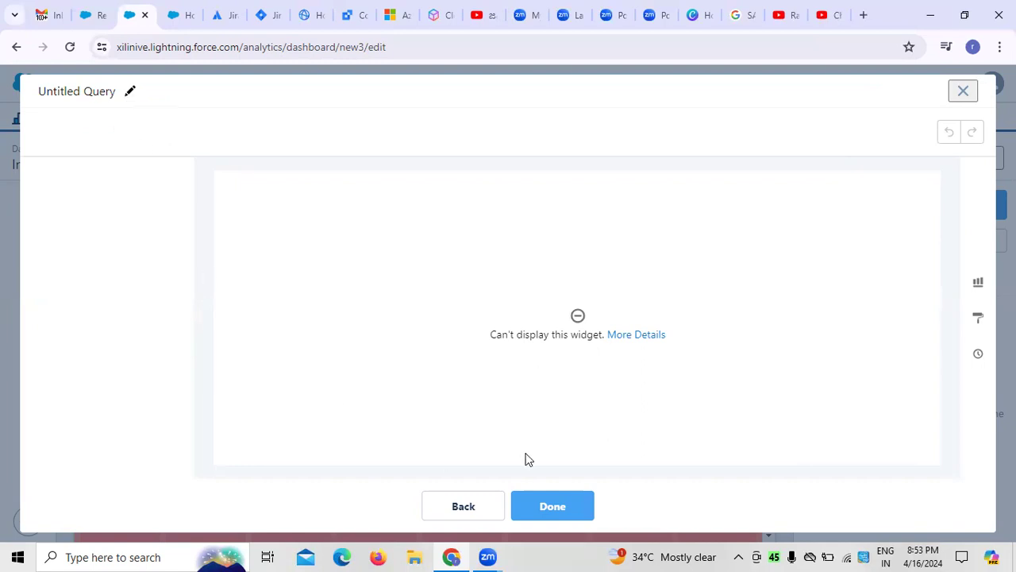
click(545, 519)
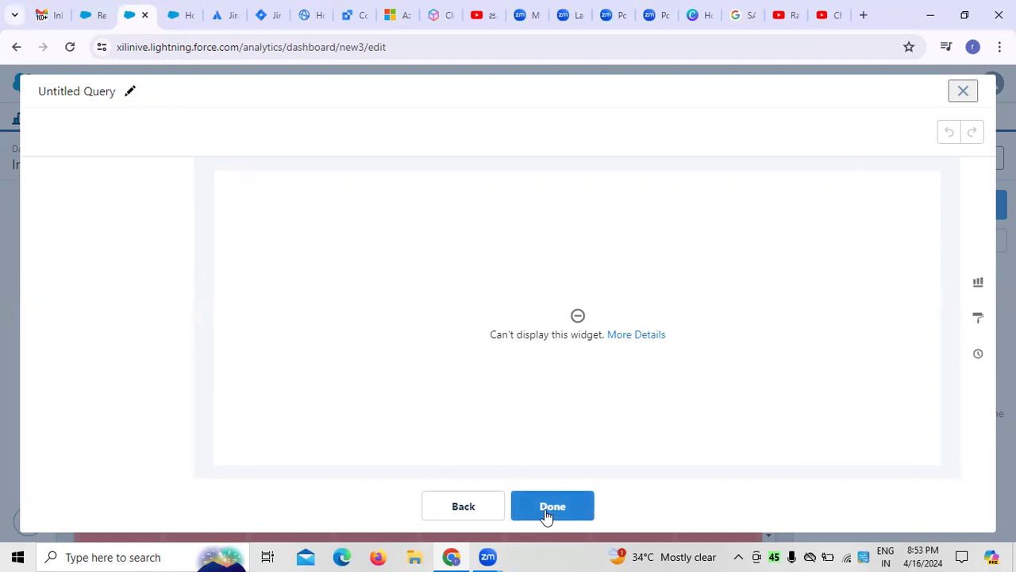
click(130, 92)
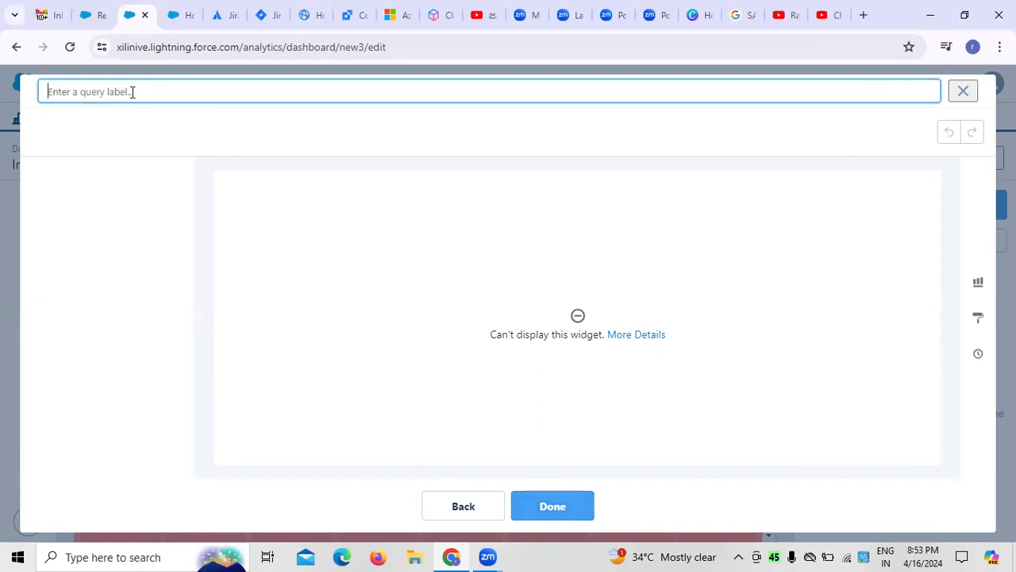
click(546, 522)
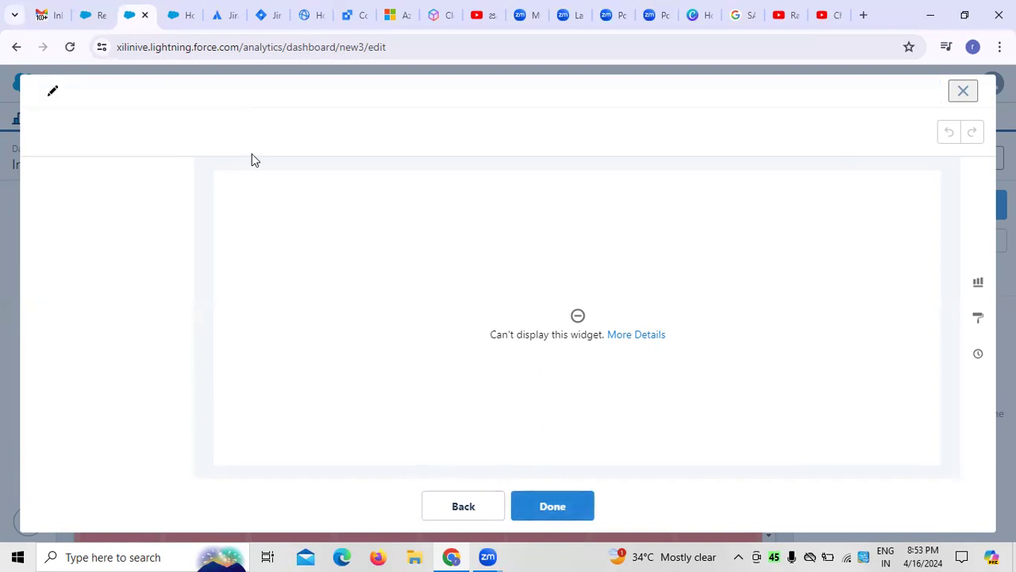
click(966, 93)
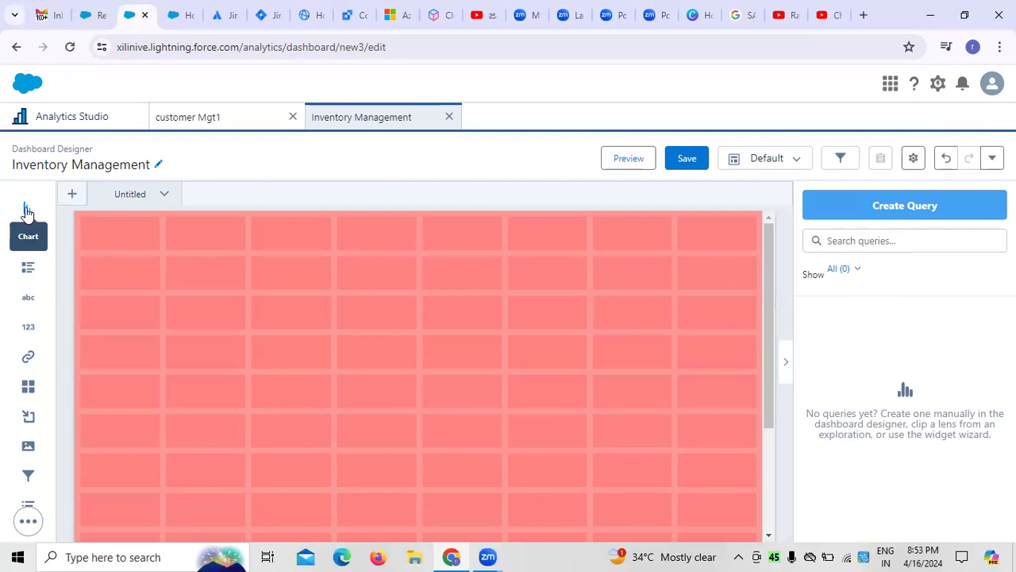
click(70, 194)
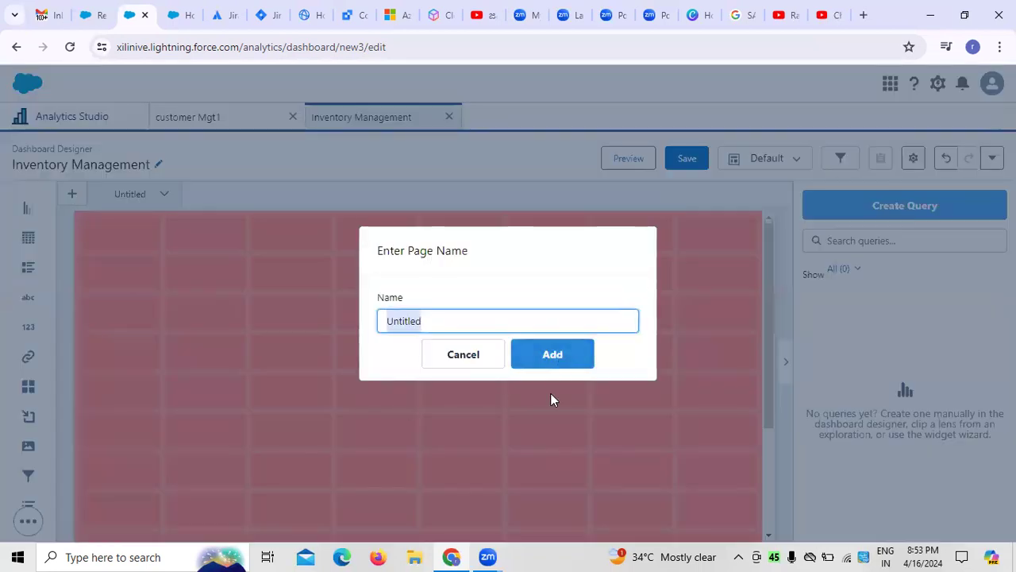
click(465, 362)
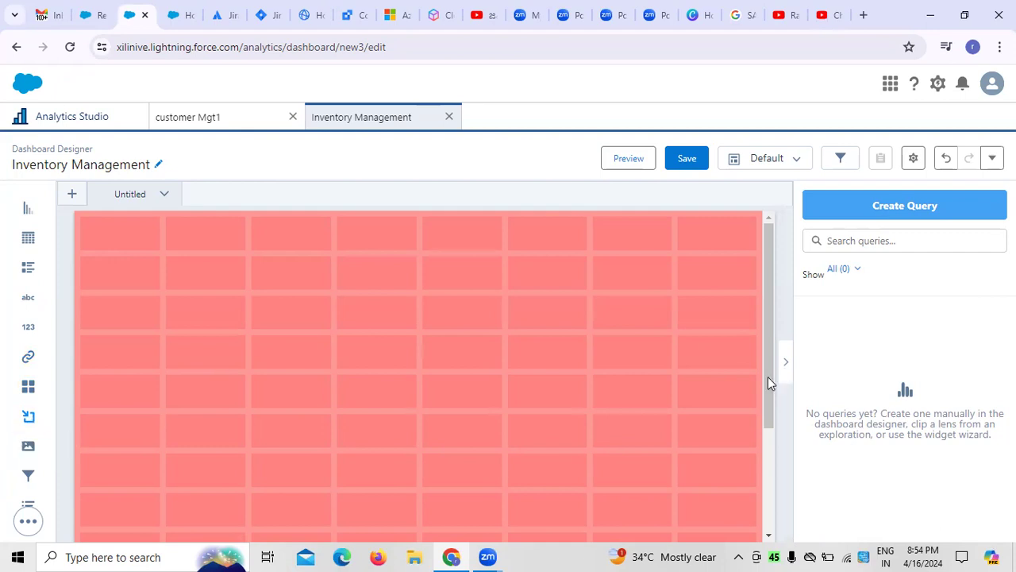
drag(767, 382, 759, 475)
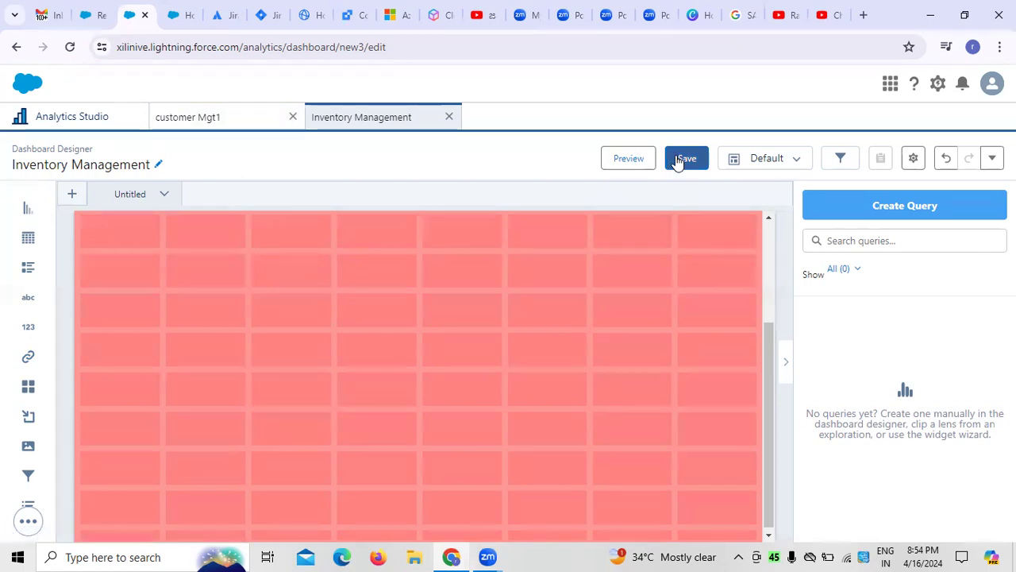
Save the dashboard as 'Inventory Management' in My Private App with no description.
click(643, 159)
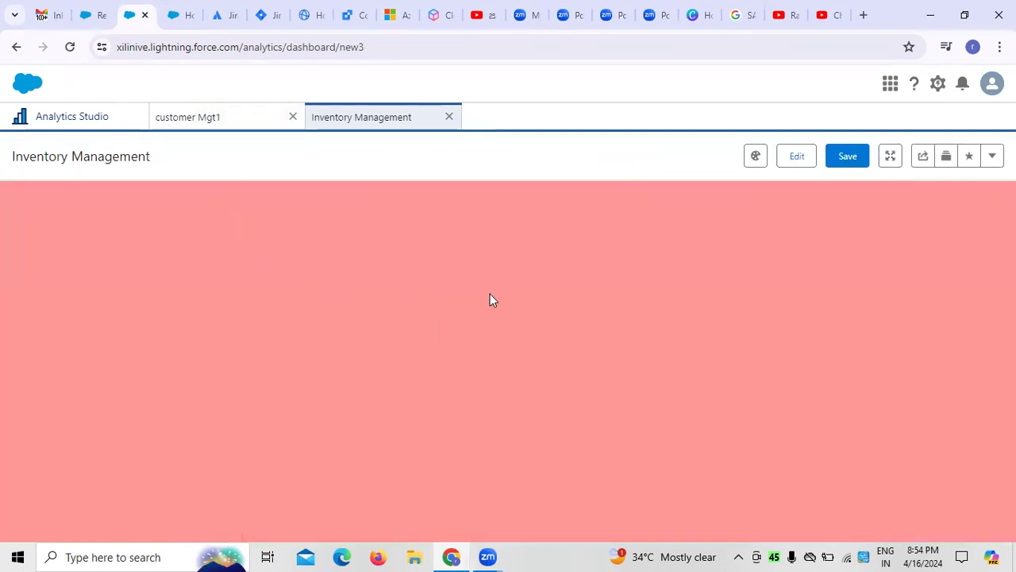
click(854, 161)
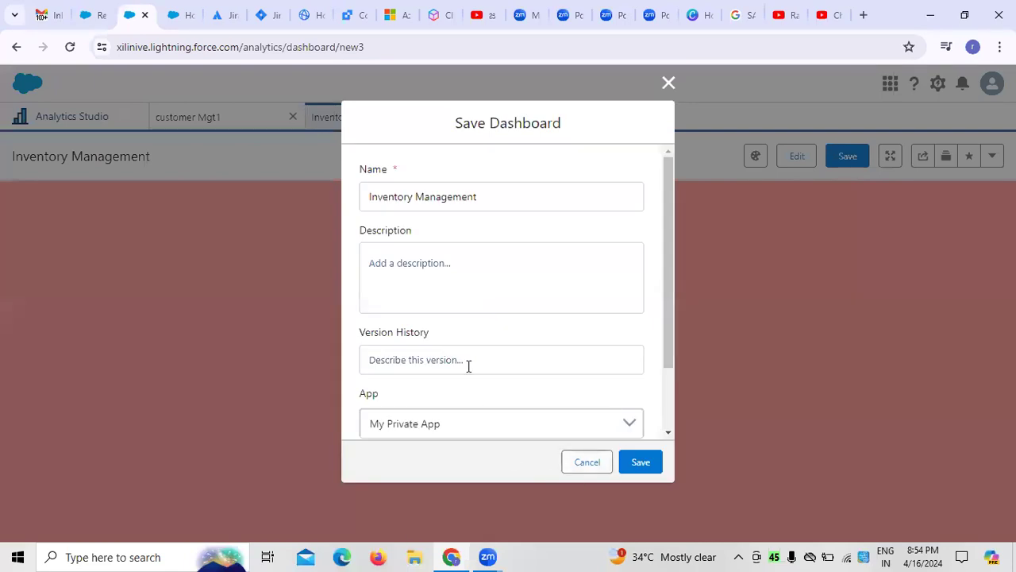
click(395, 264)
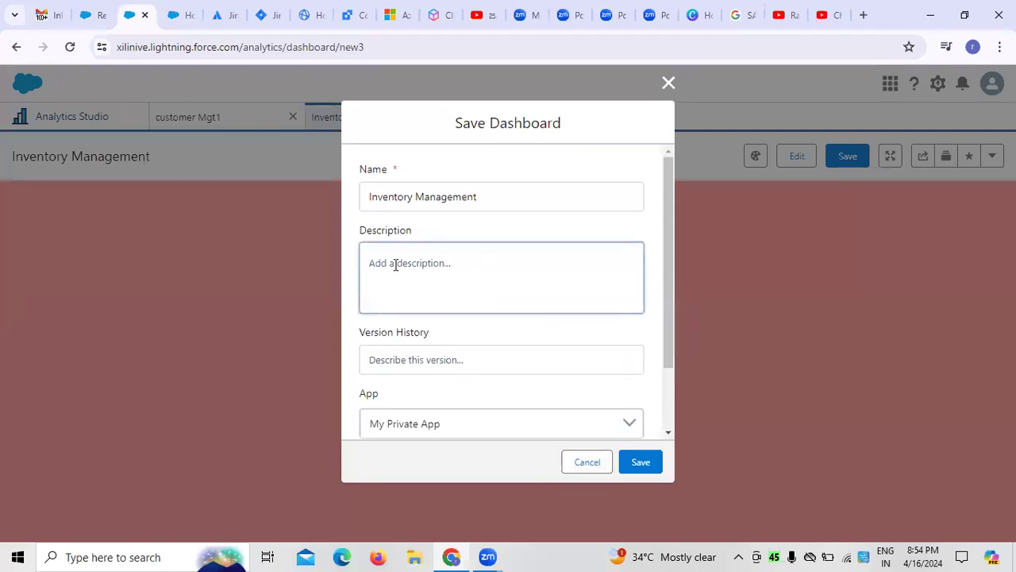
scroll(395, 265, down, 2)
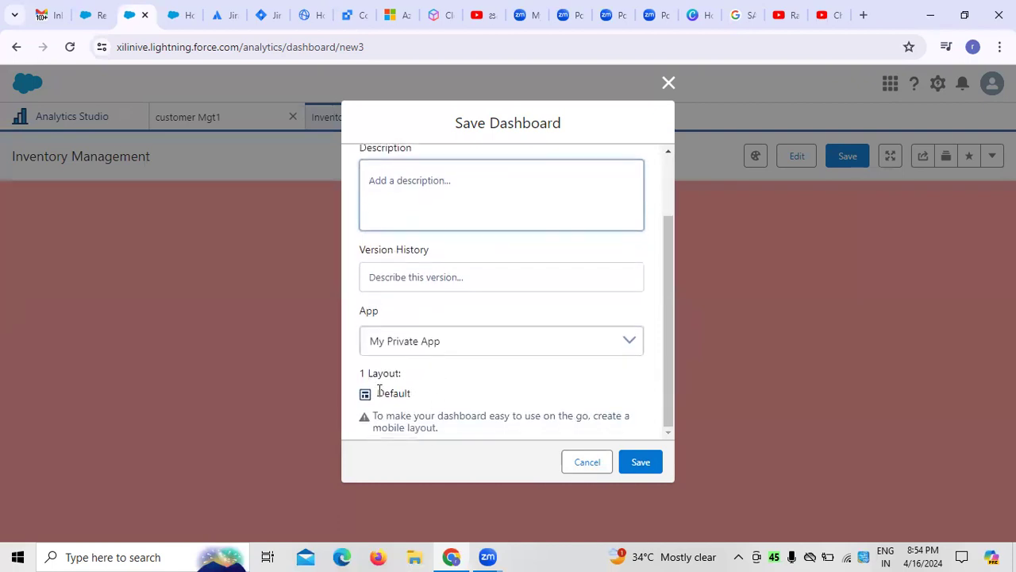
click(671, 354)
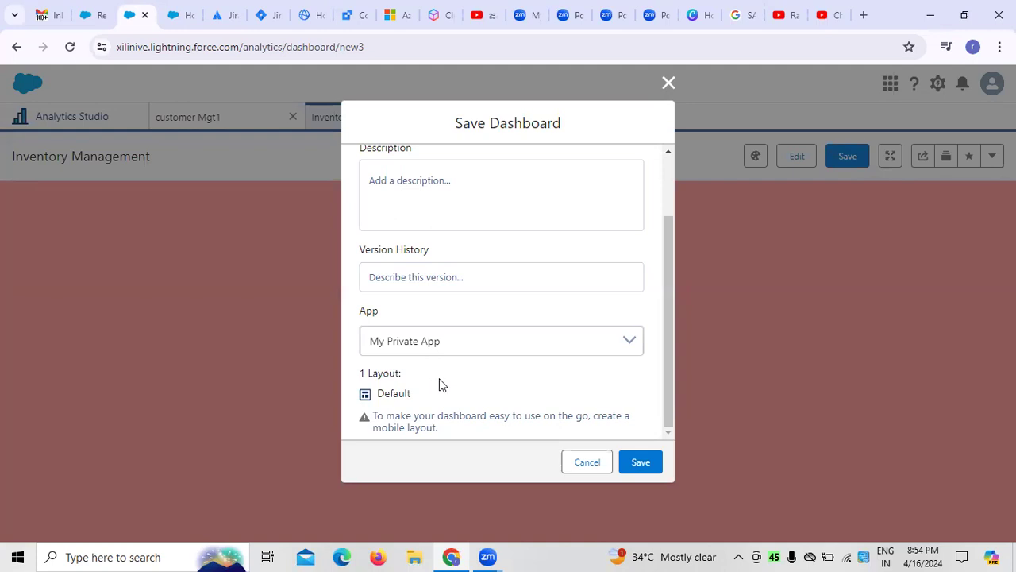
click(640, 462)
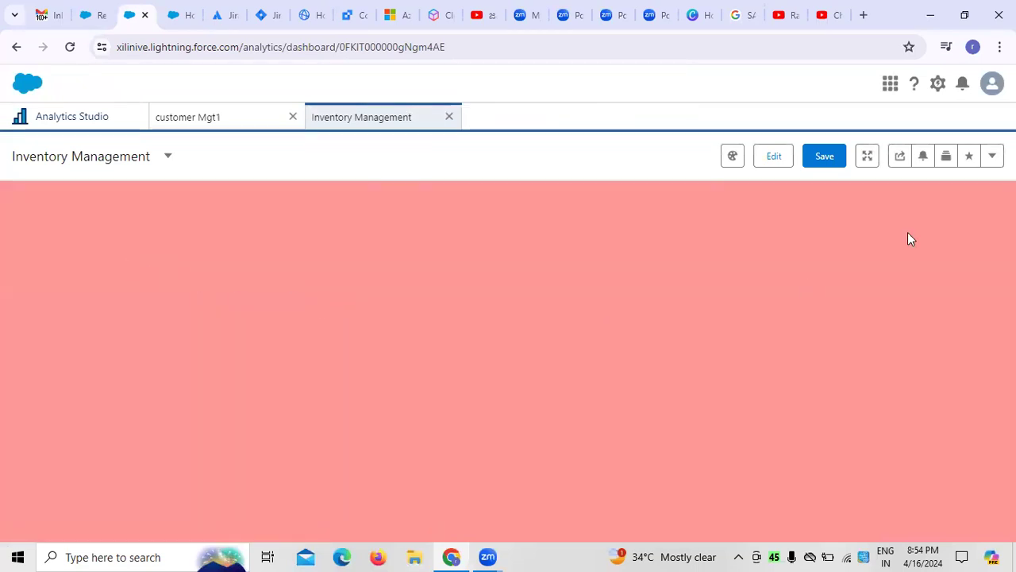
Re-save the dashboard, then reopen it in the Dashboard Designer with Edit.
click(826, 163)
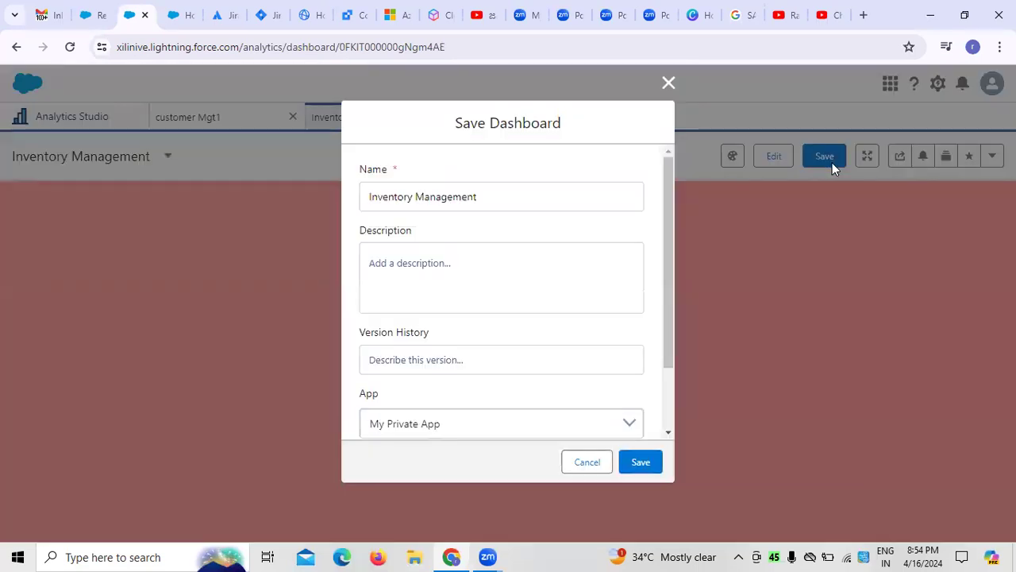
click(654, 465)
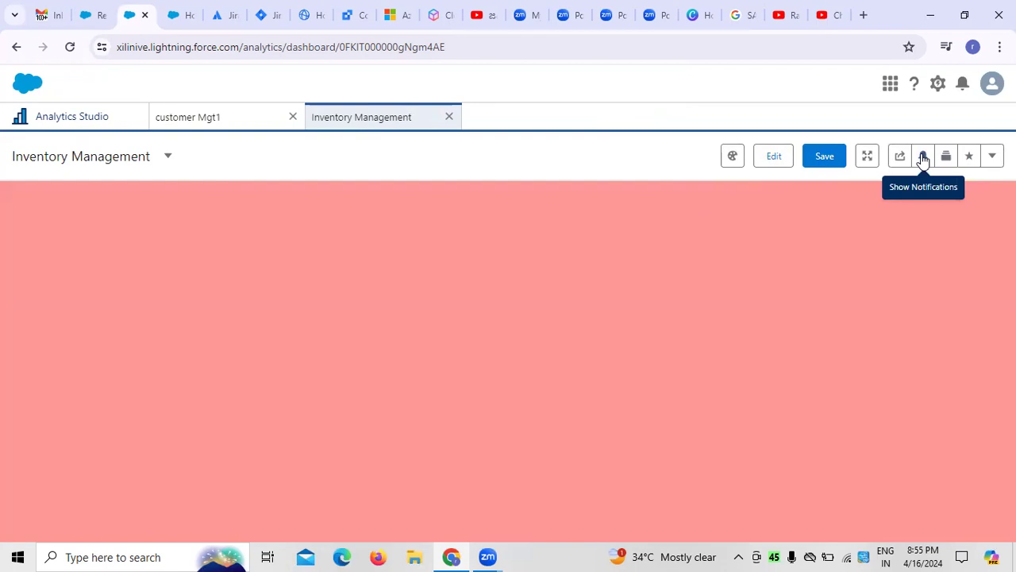
click(773, 158)
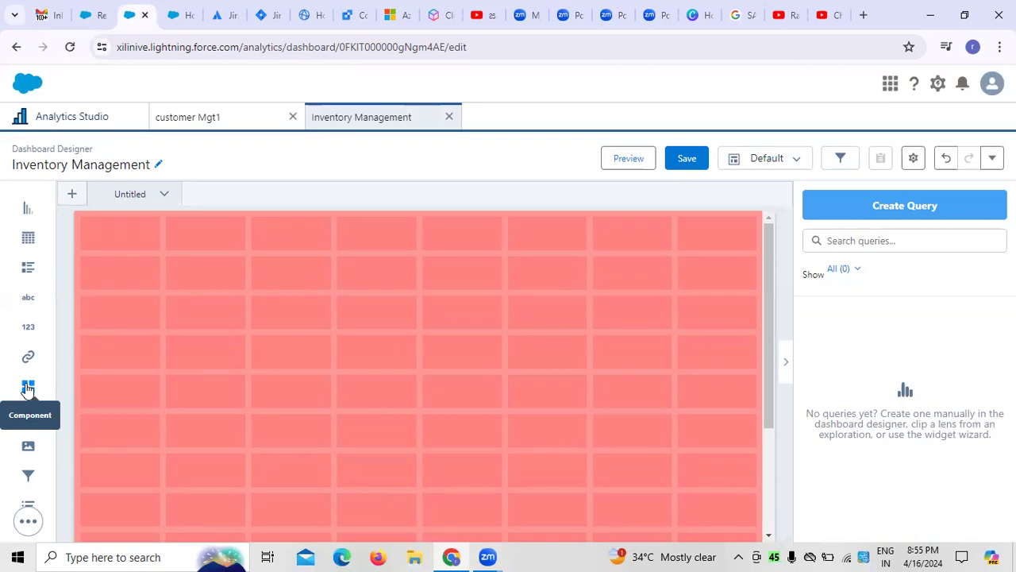
click(788, 368)
click(1008, 361)
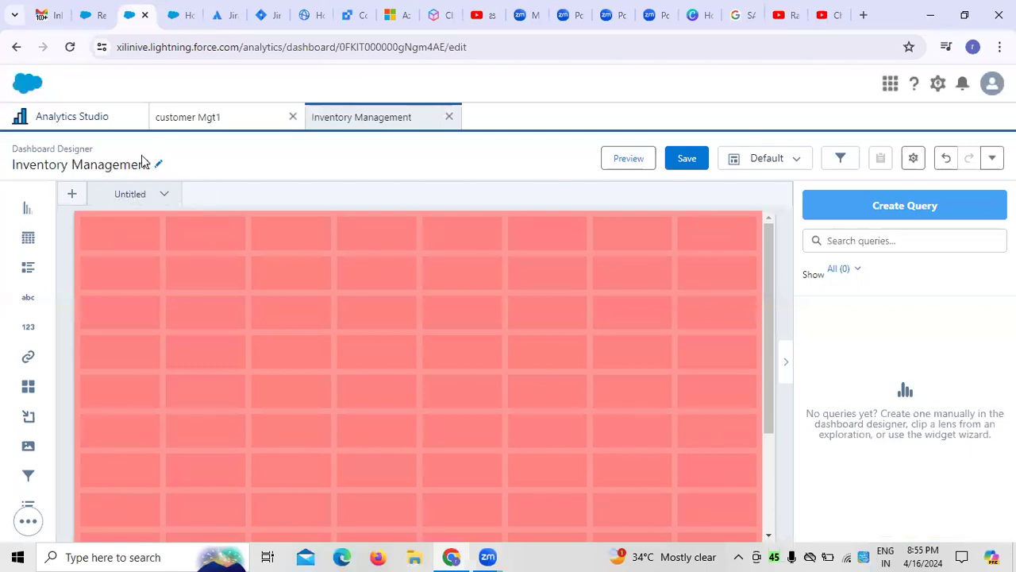
click(164, 193)
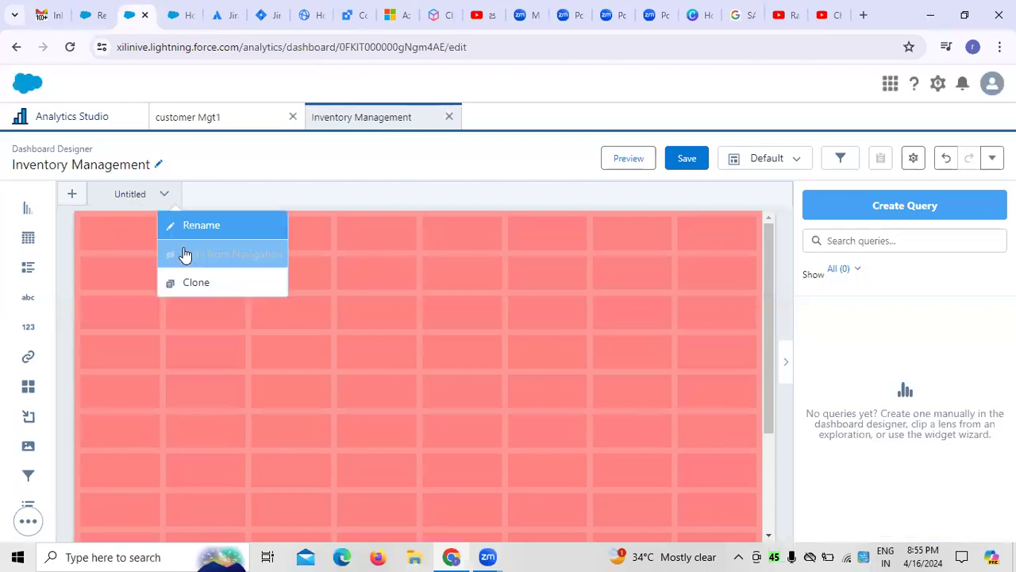
click(72, 195)
click(487, 361)
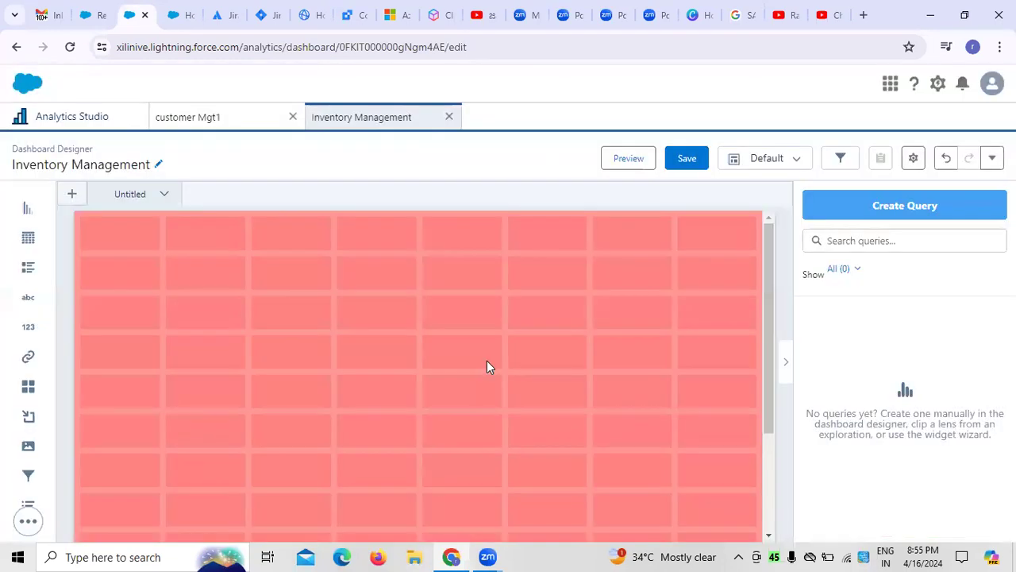